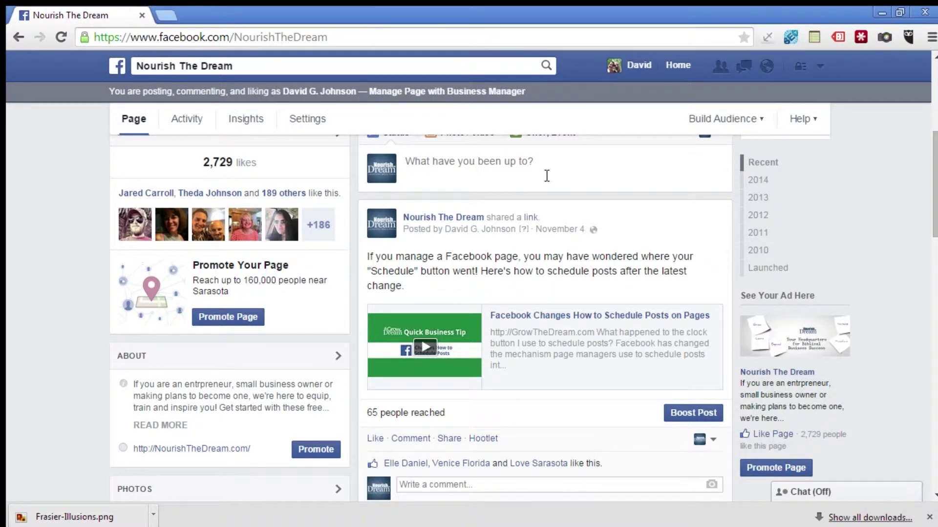
Open the status composer on the Nourish The Dream page, posting as Nourish The Dream
click(521, 170)
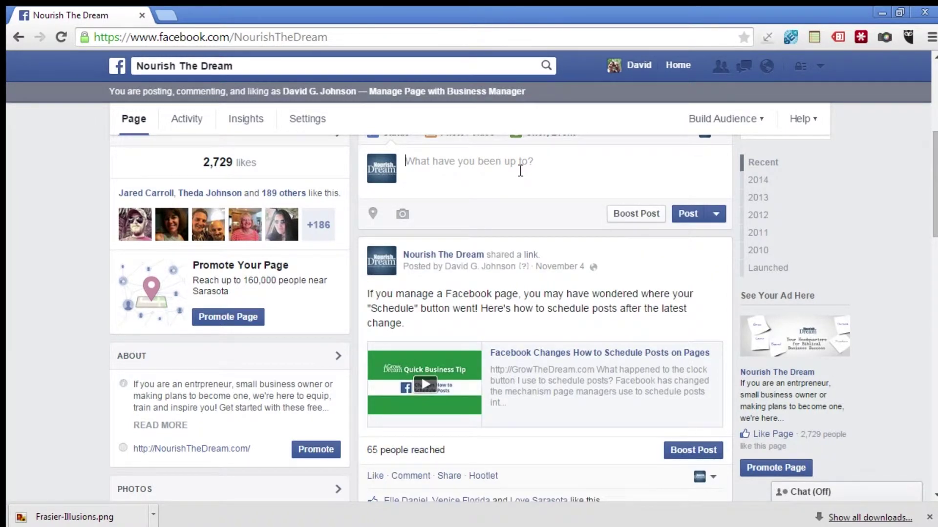
scroll(654, 132, up, 1)
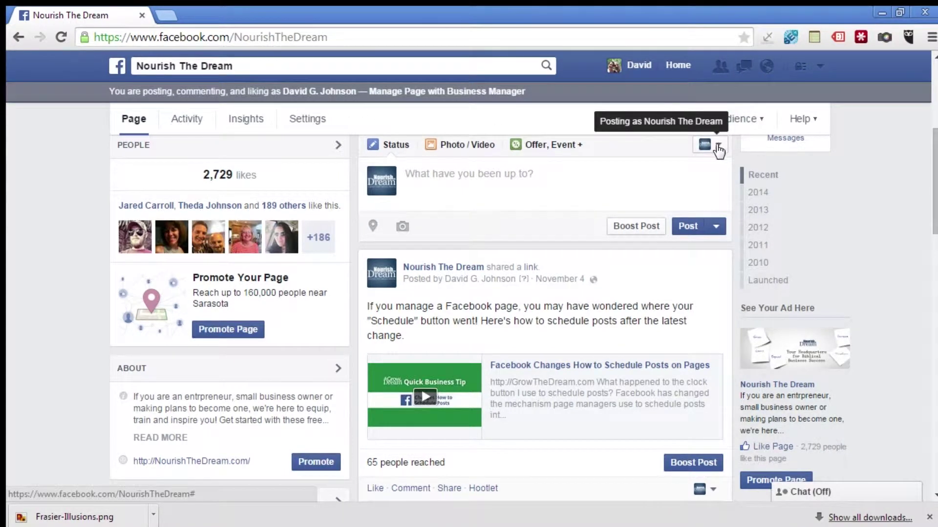
scroll(717, 144, down, 1)
scroll(709, 160, up, 1)
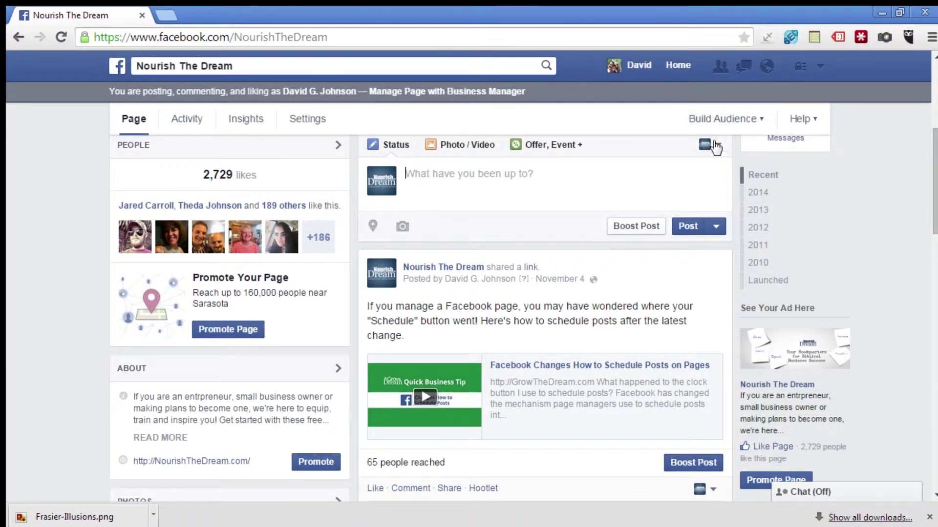
Attach Frasier-Illusions.png and caption it 'Is the thing that's stopping you from pursuing your dream really an obstacle?…'
click(503, 180)
drag(28, 511, 305, 455)
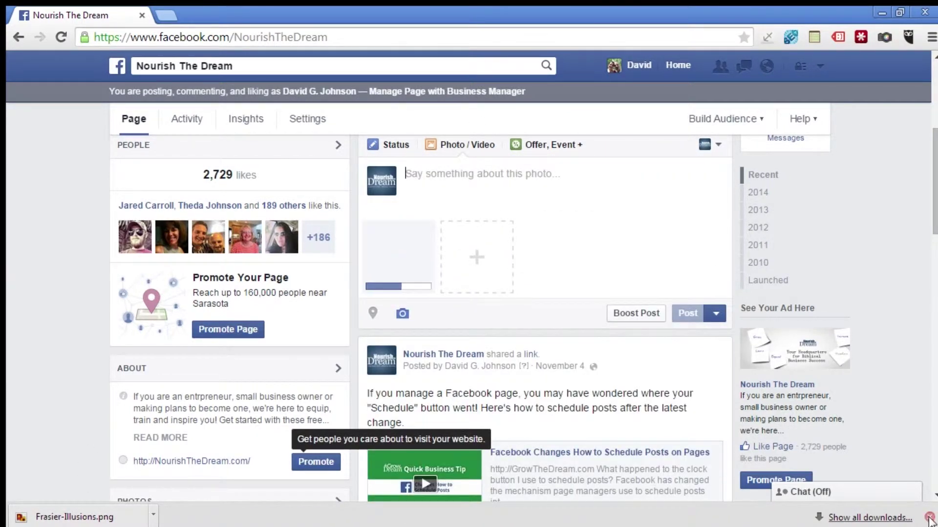
text(Is the thing that's stopping you from pur)
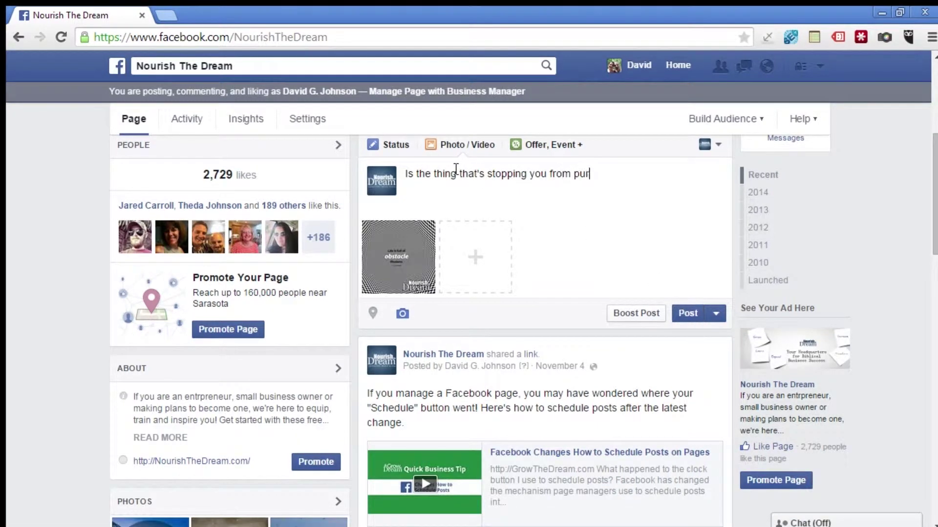
text(suing your dream really an obstacle? Or just an illusion?)
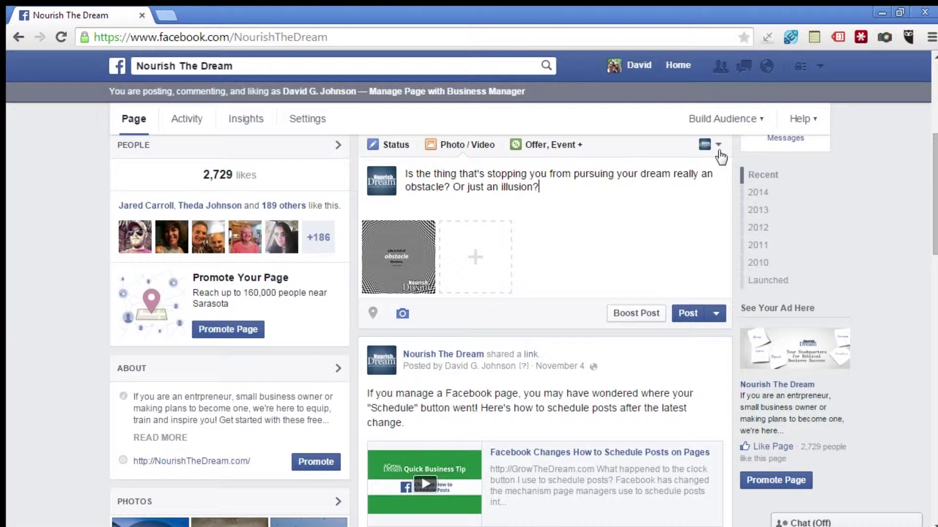
Publish the captioned quote image, then review it and highlight its 'Posted by' line
click(688, 313)
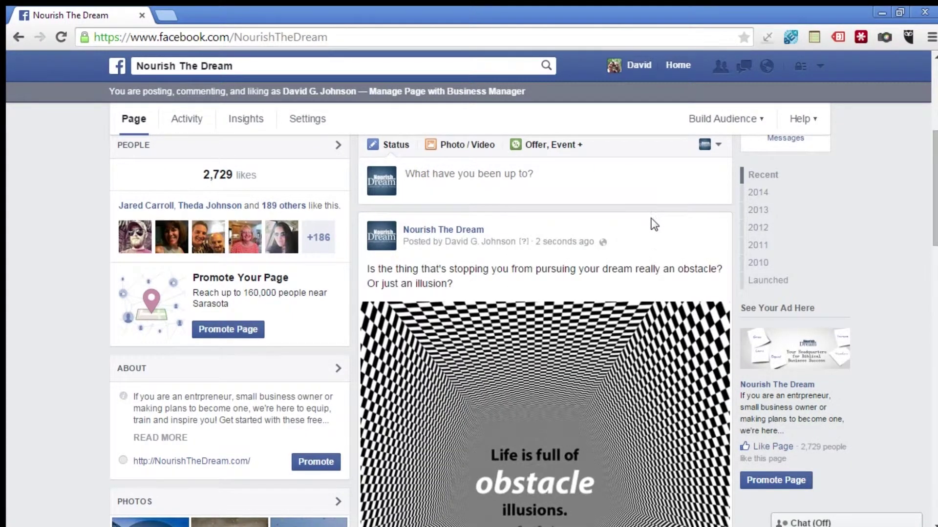
scroll(650, 224, down, 3)
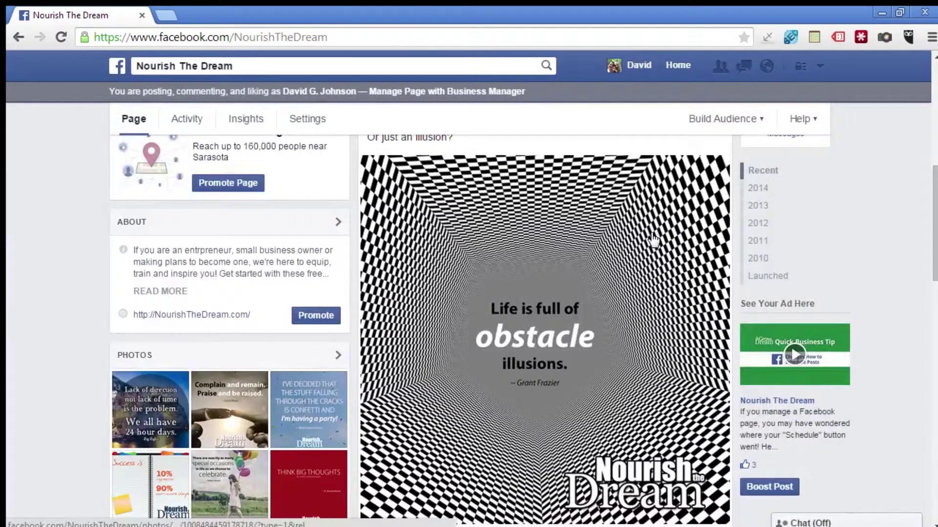
scroll(652, 239, up, 2)
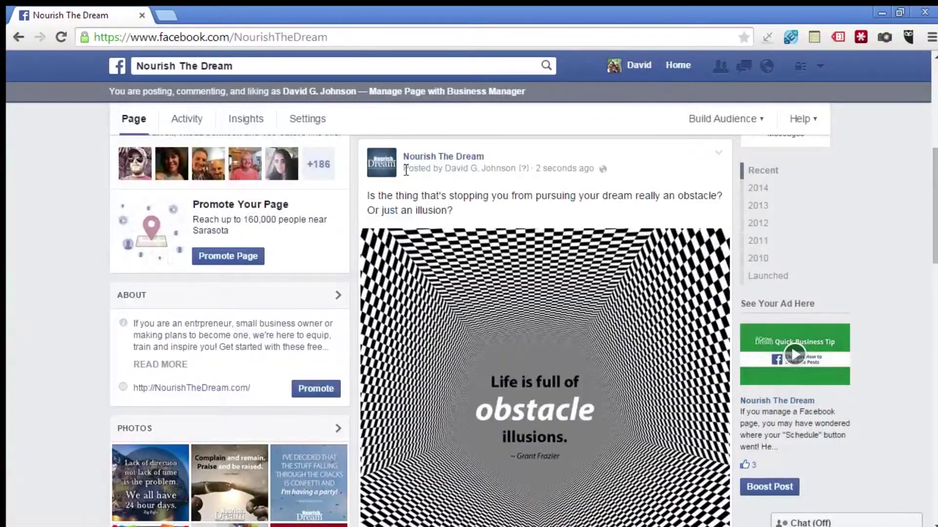
drag(410, 169, 515, 168)
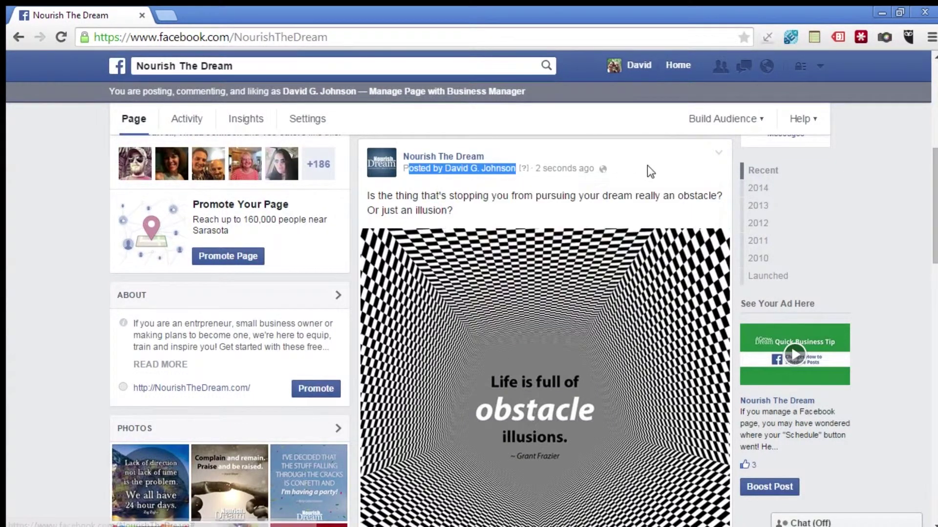
click(608, 186)
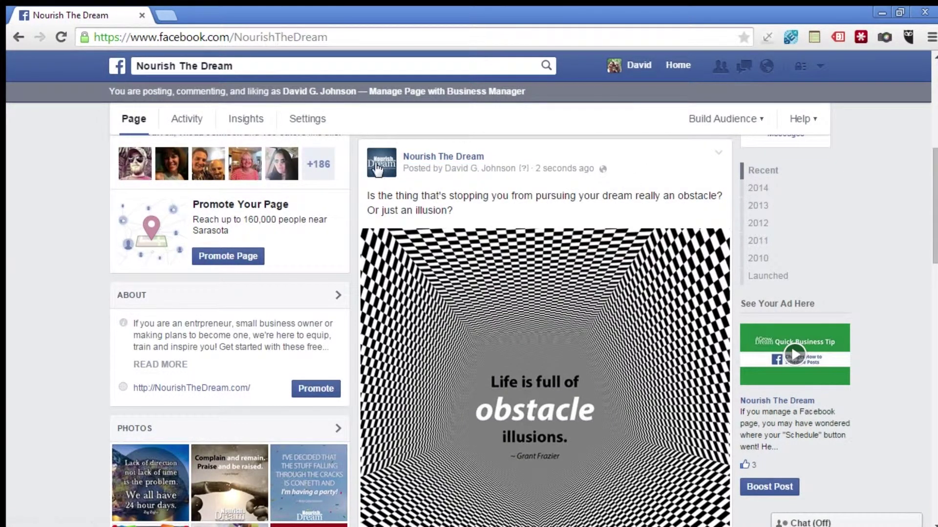
mouse_move(379, 169)
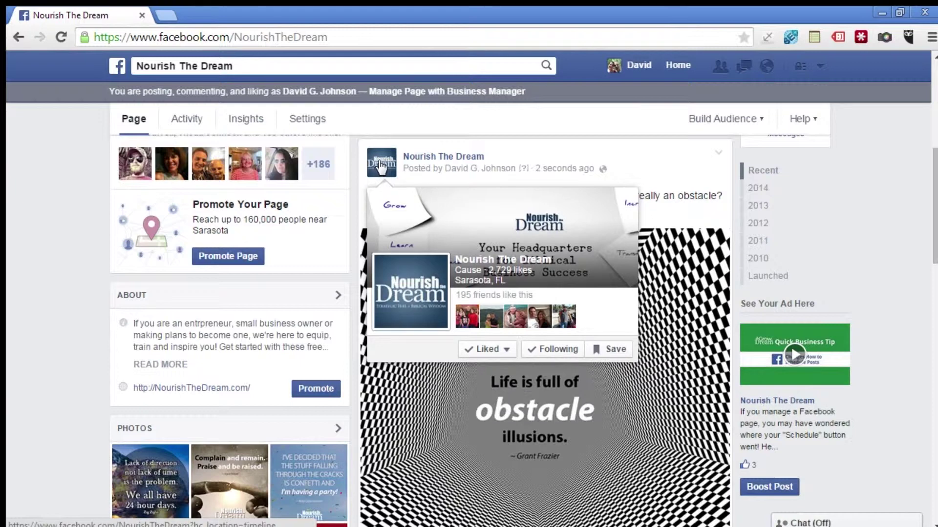
mouse_move(419, 159)
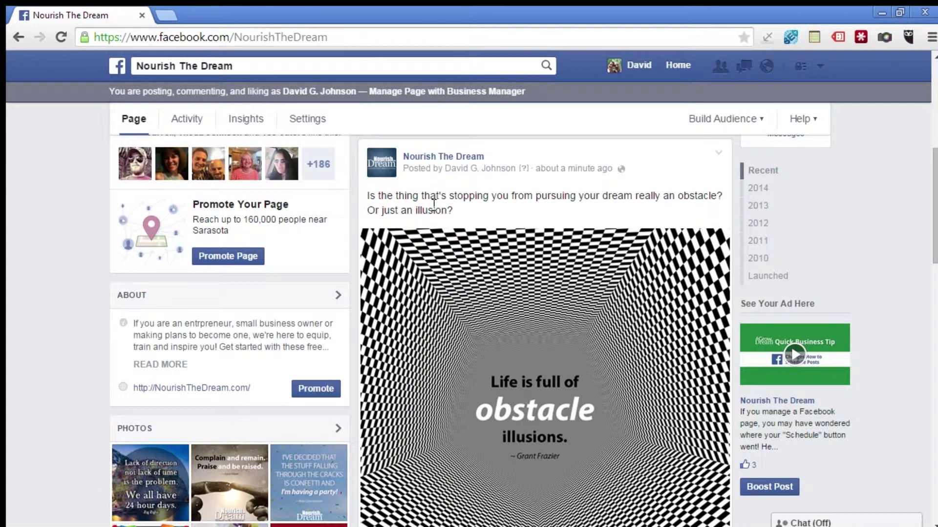
scroll(433, 204, down, 6)
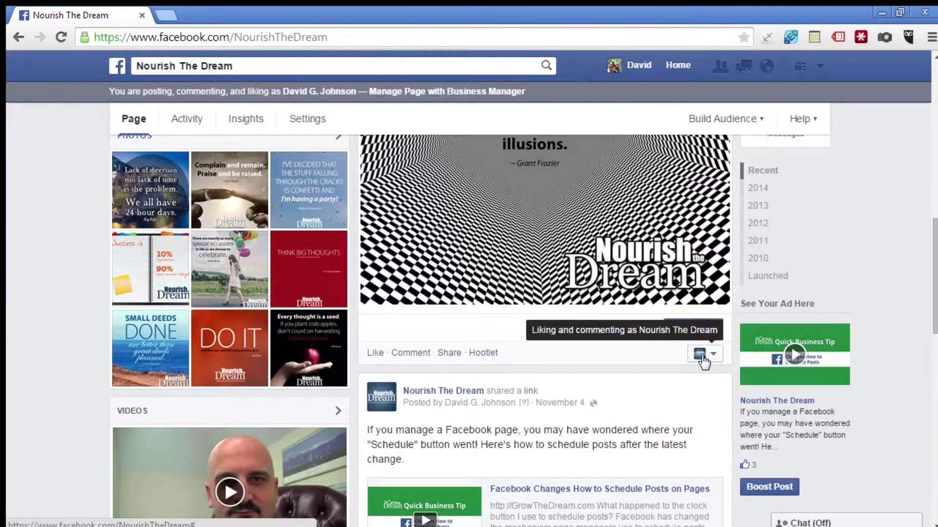
Open a comment box, switch identity to the personal profile and back to the page, then head home
click(411, 354)
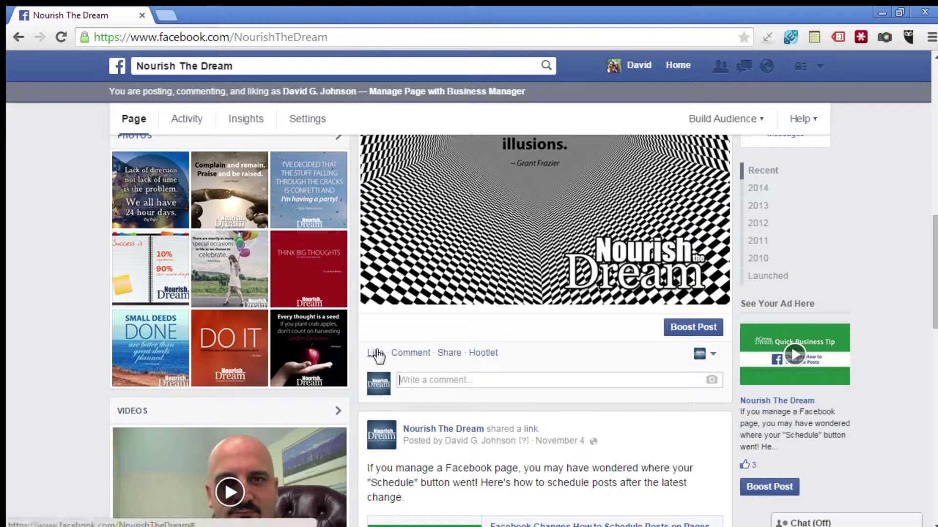
click(713, 357)
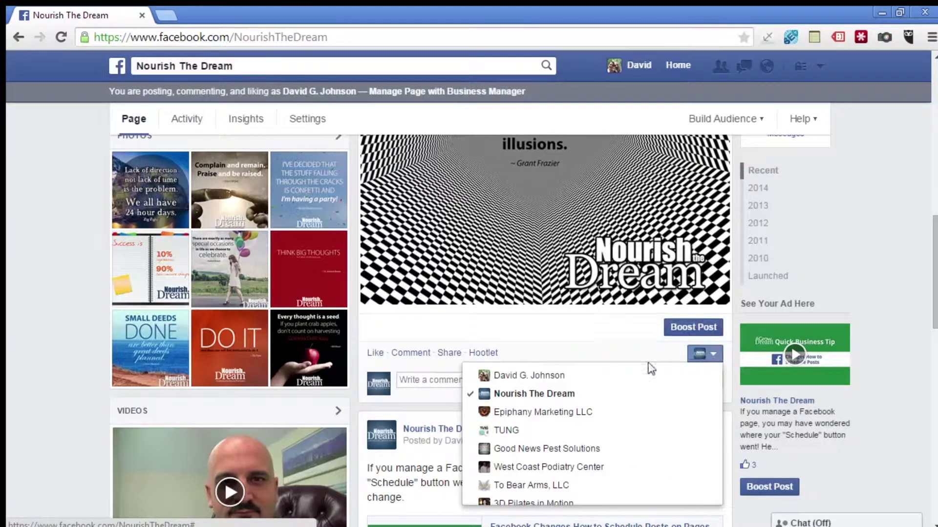
click(518, 375)
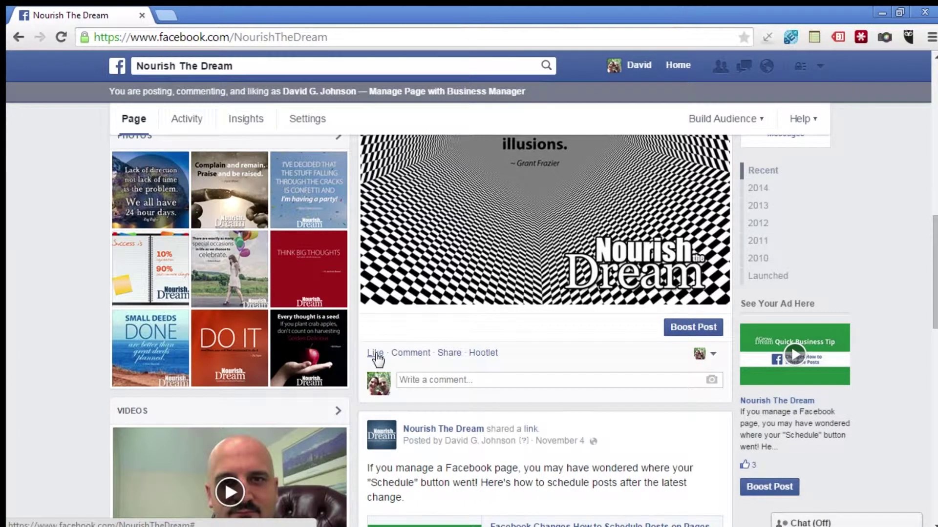
click(702, 359)
click(588, 392)
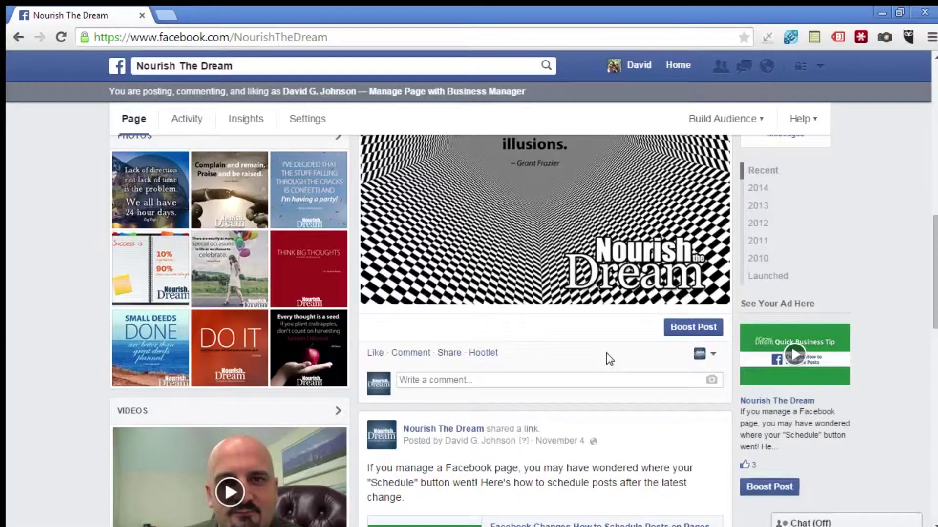
click(120, 69)
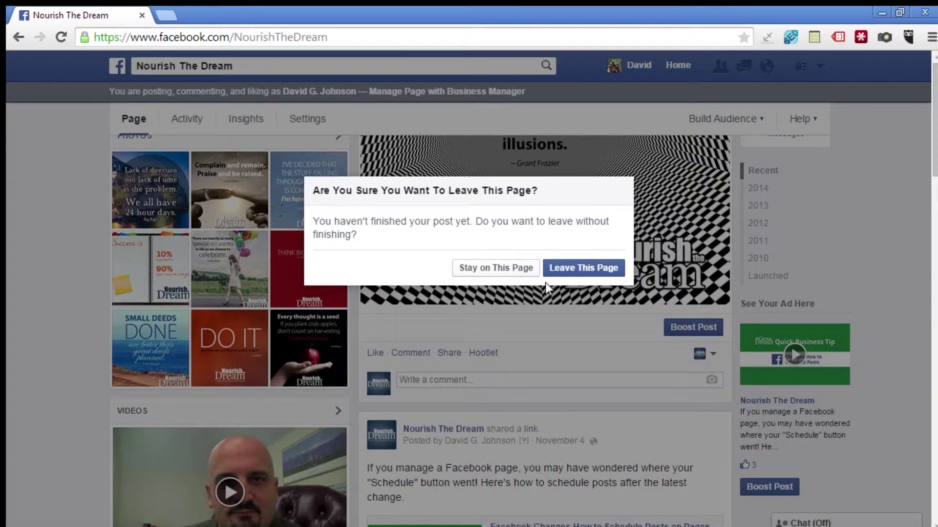
Confirm leaving the page to reach the home News Feed
click(580, 273)
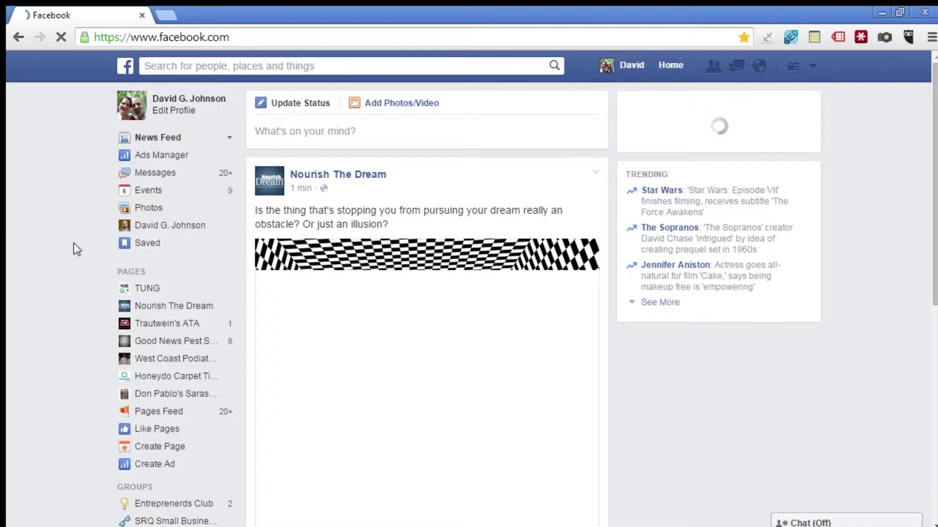
Like the Nourish The Dream quote post as your personal profile rather than the page
scroll(76, 249, down, 2)
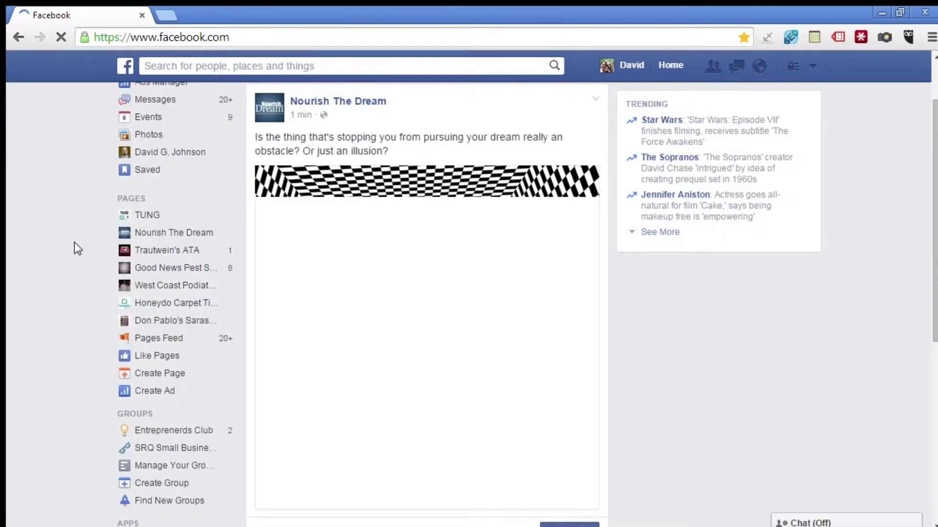
scroll(78, 249, down, 2)
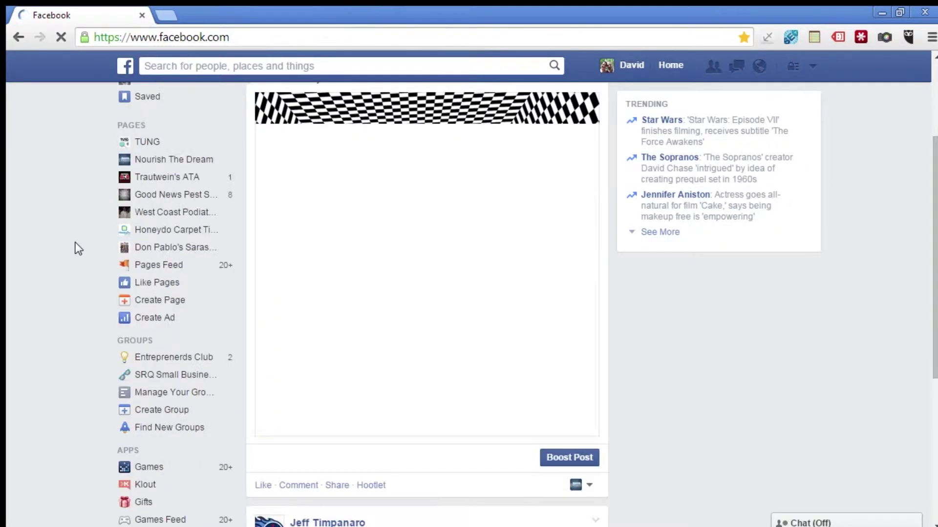
scroll(77, 249, up, 2)
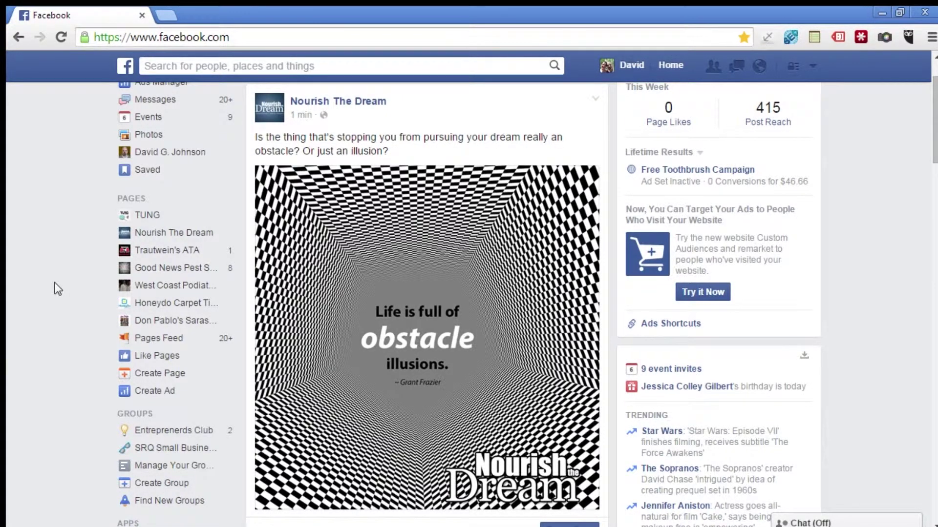
scroll(58, 289, down, 1)
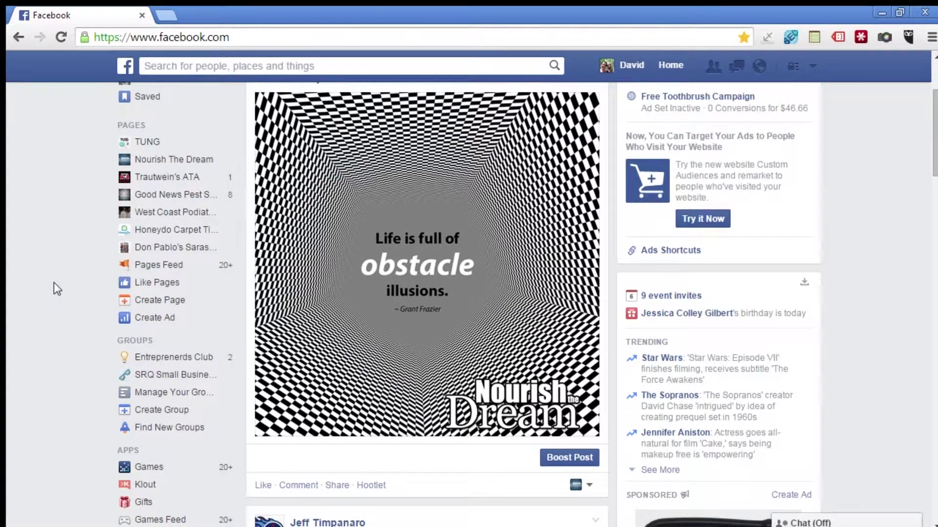
scroll(53, 282, up, 1)
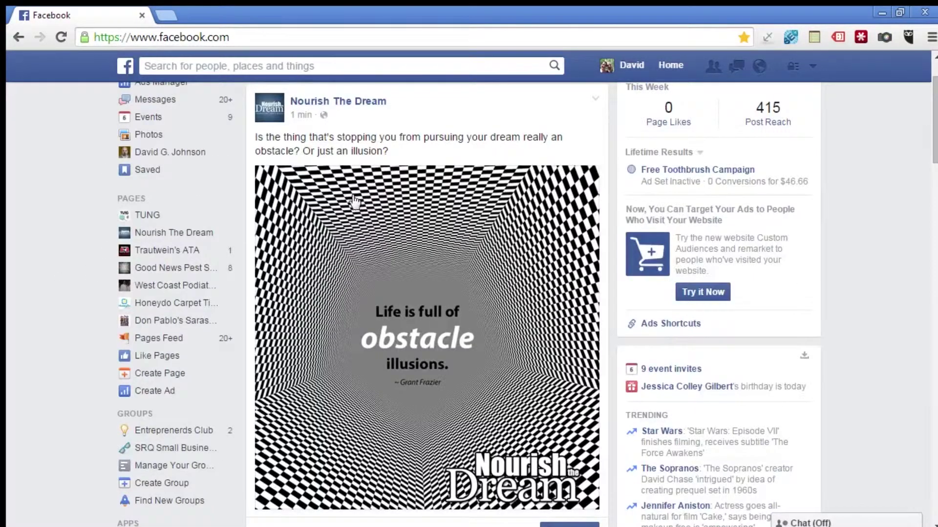
scroll(82, 192, up, 1)
scroll(82, 194, down, 1)
scroll(73, 195, down, 1)
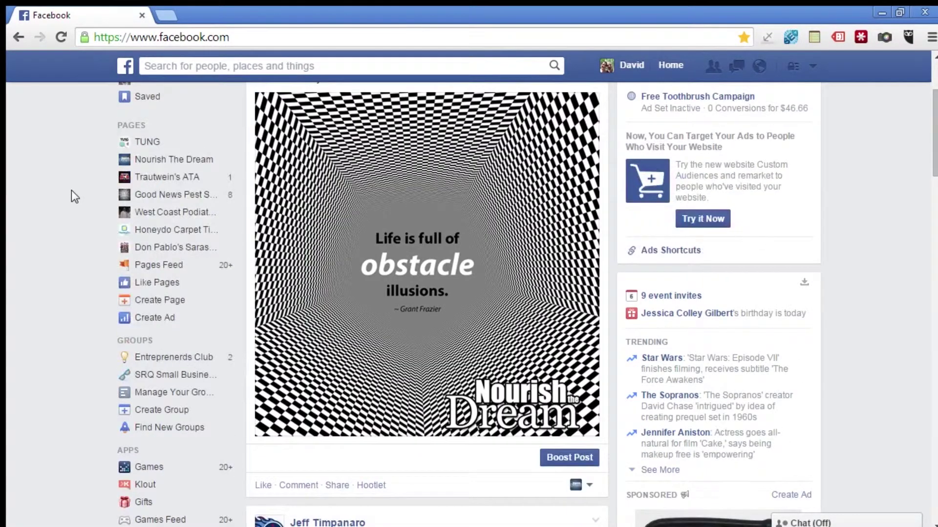
scroll(73, 196, up, 1)
scroll(71, 193, down, 2)
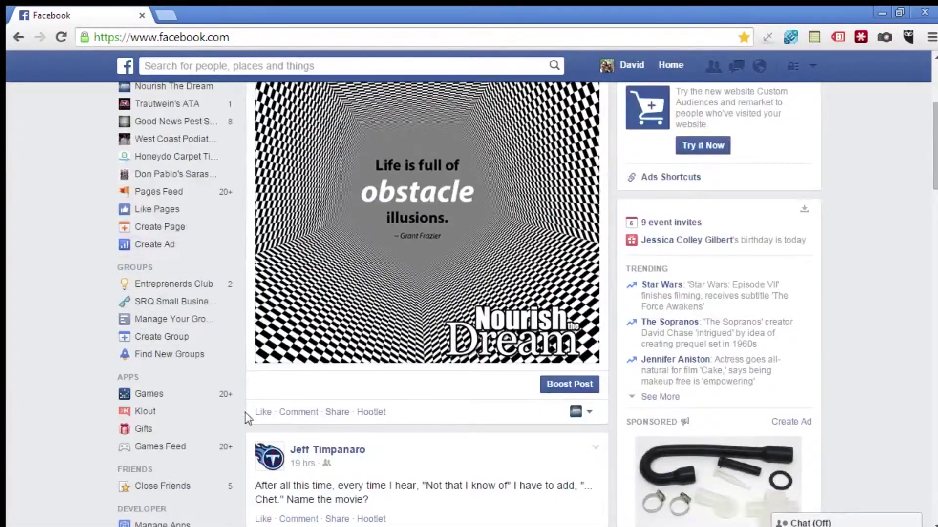
click(577, 413)
click(617, 273)
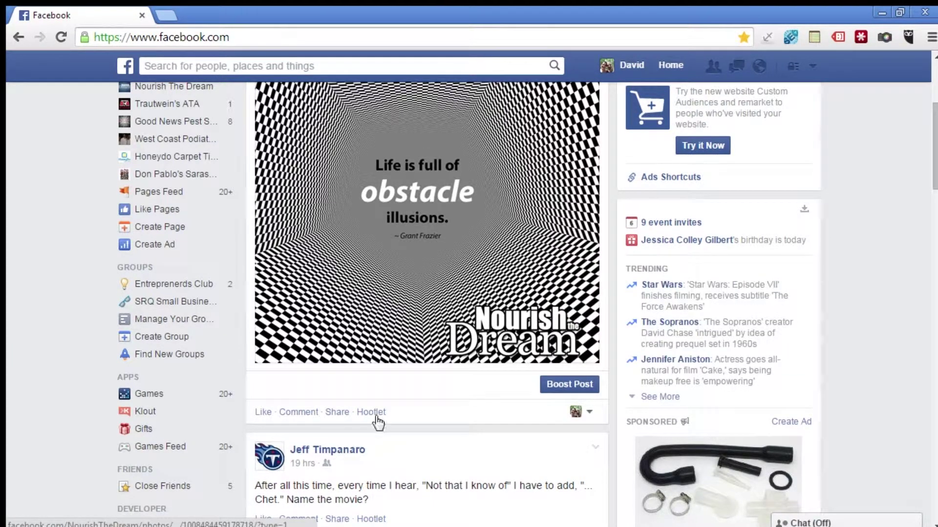
click(264, 413)
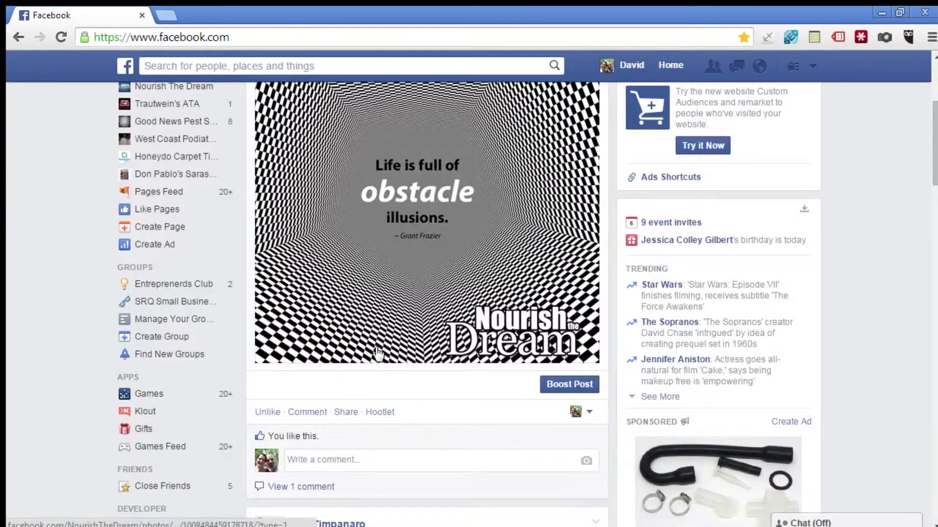
Expand the post's one comment
click(313, 488)
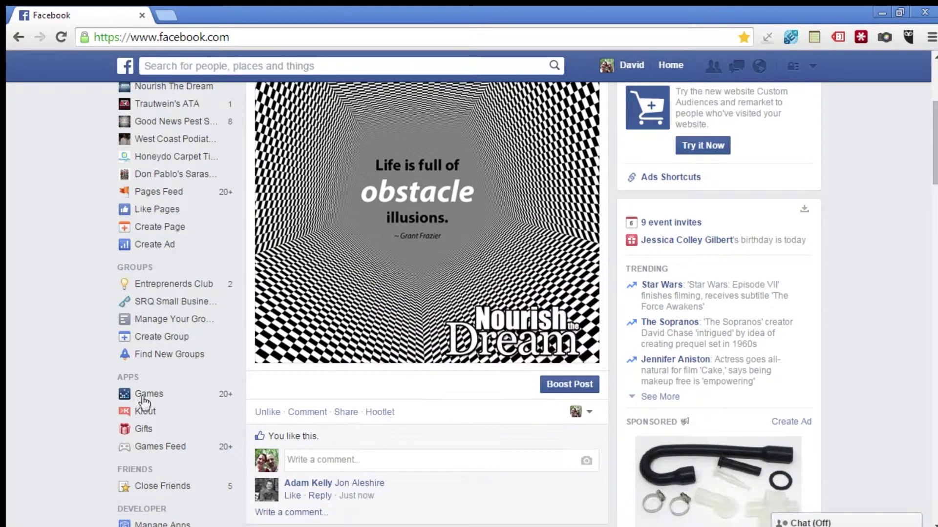
mouse_move(303, 485)
scroll(338, 450, up, 5)
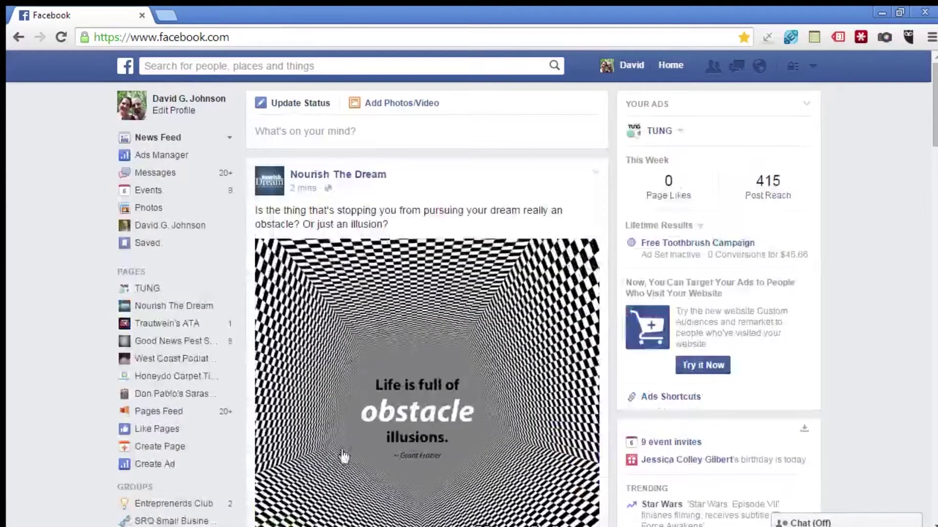
Go to the Nourish The Dream page and scroll to the liked quote post and its comment
click(348, 174)
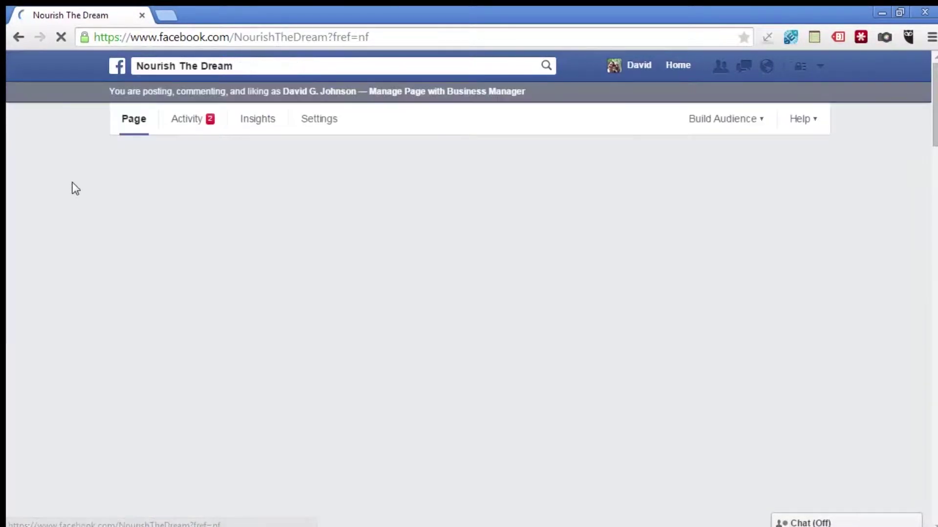
scroll(536, 226, down, 10)
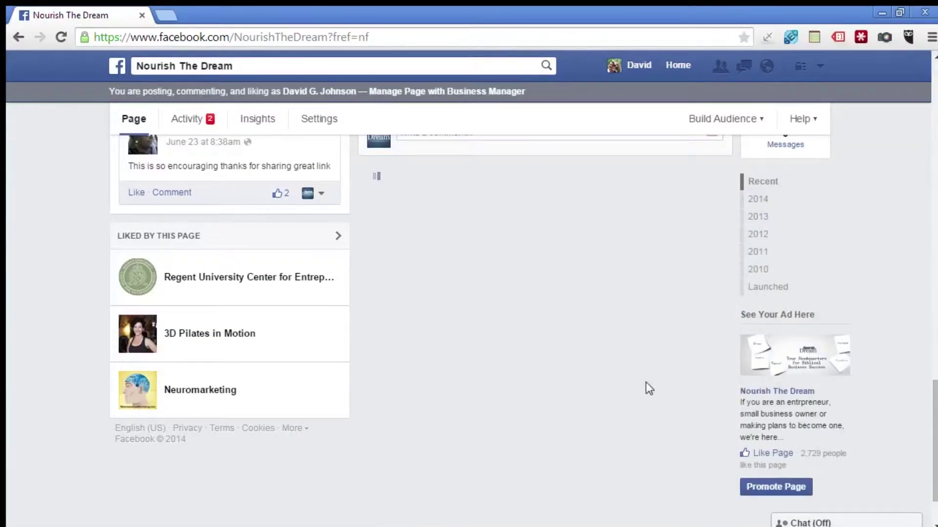
scroll(645, 385, up, 10)
scroll(644, 383, down, 6)
scroll(643, 382, up, 3)
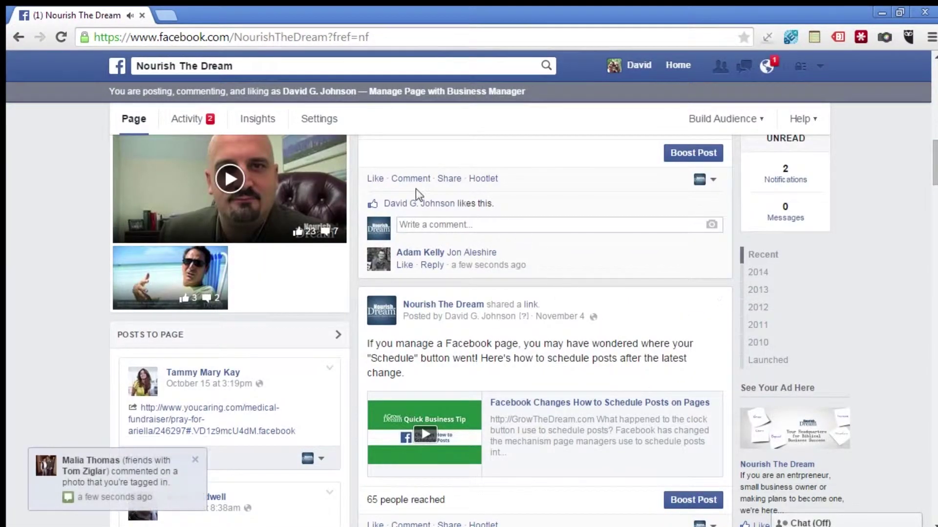
mouse_move(411, 206)
click(713, 180)
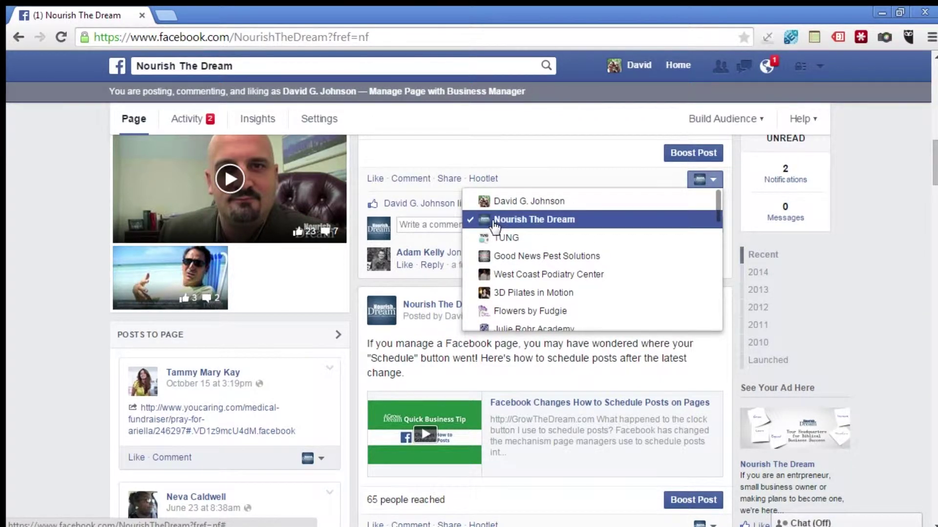
click(713, 184)
click(713, 182)
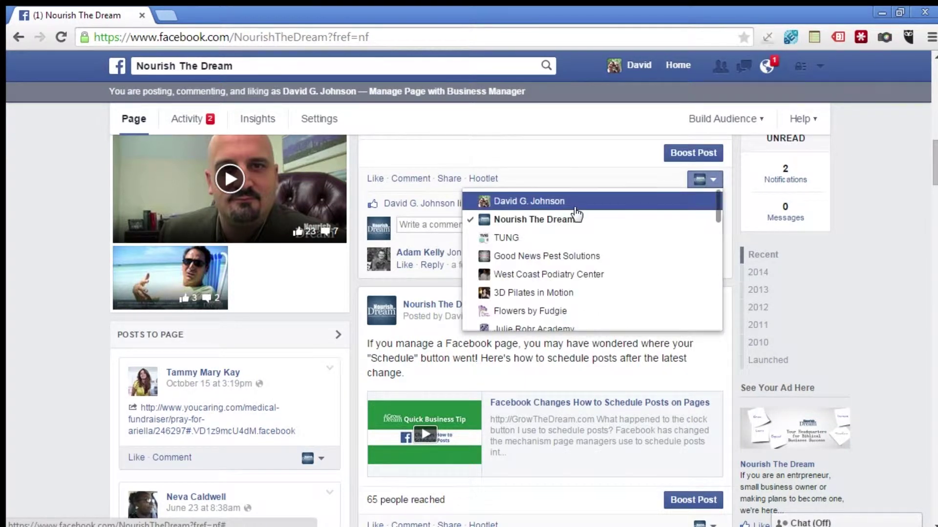
click(587, 170)
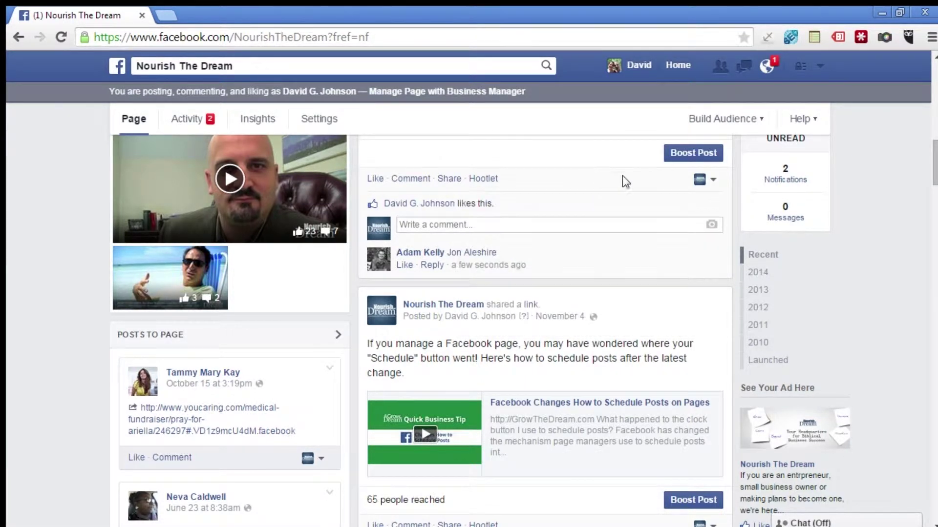
click(714, 182)
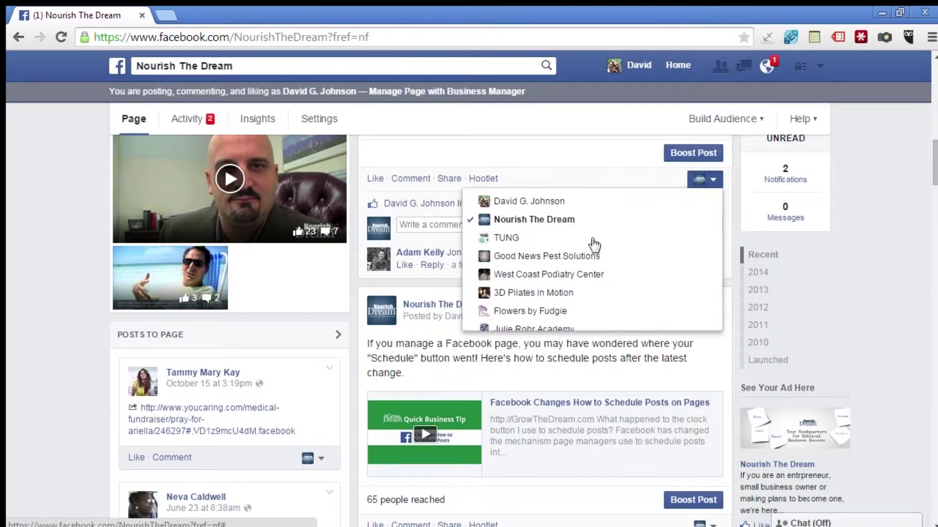
click(572, 170)
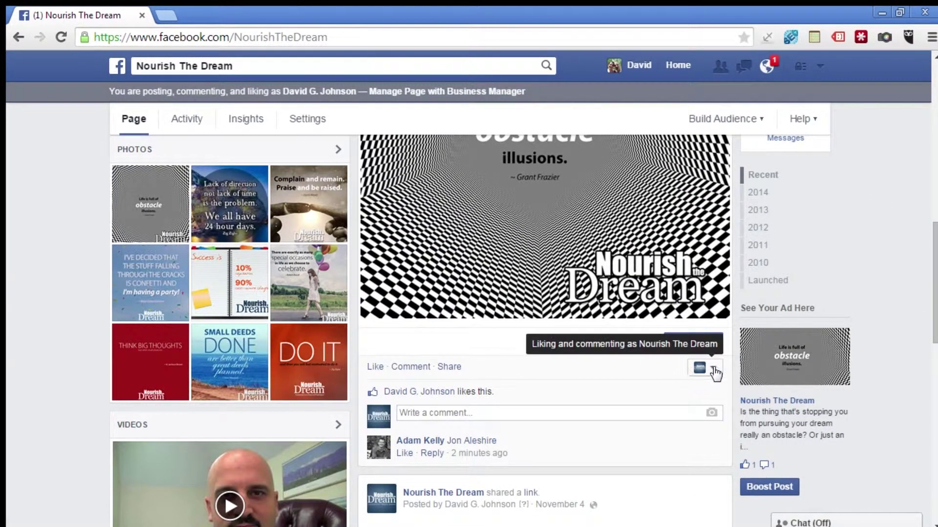
click(713, 370)
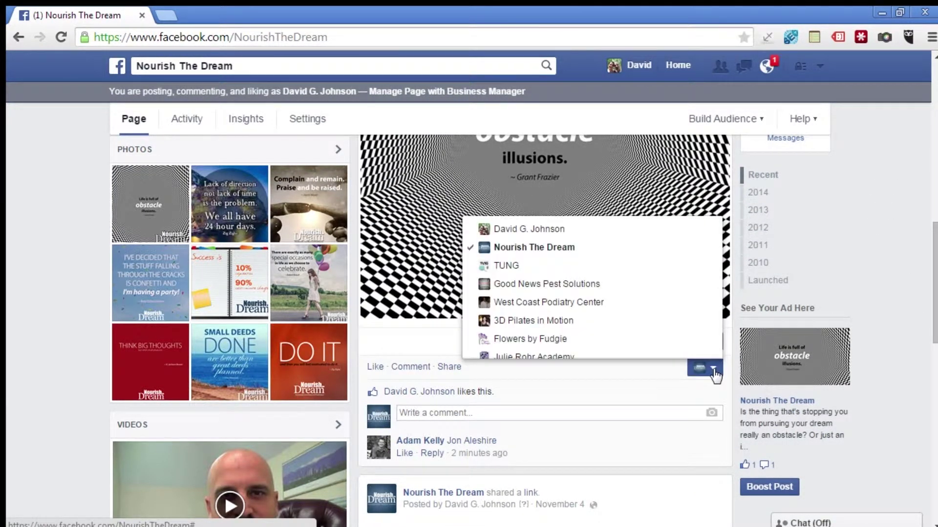
click(714, 371)
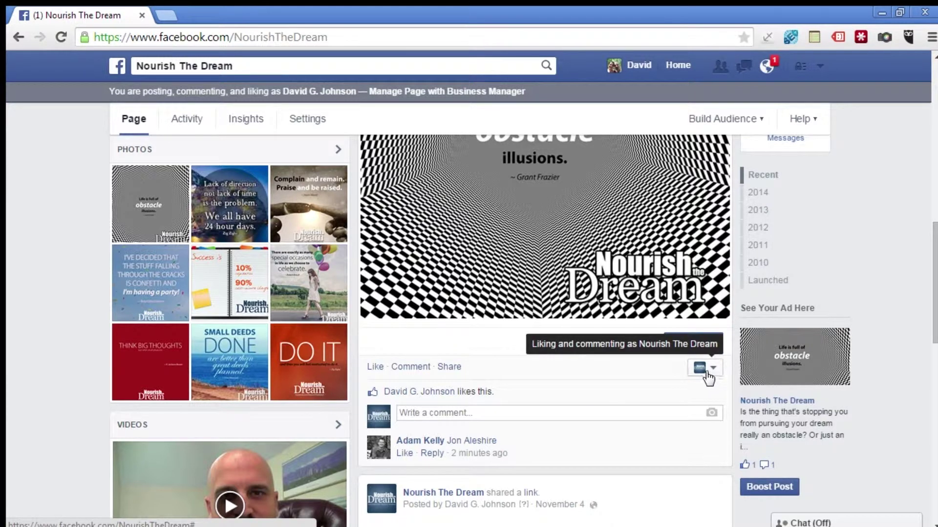